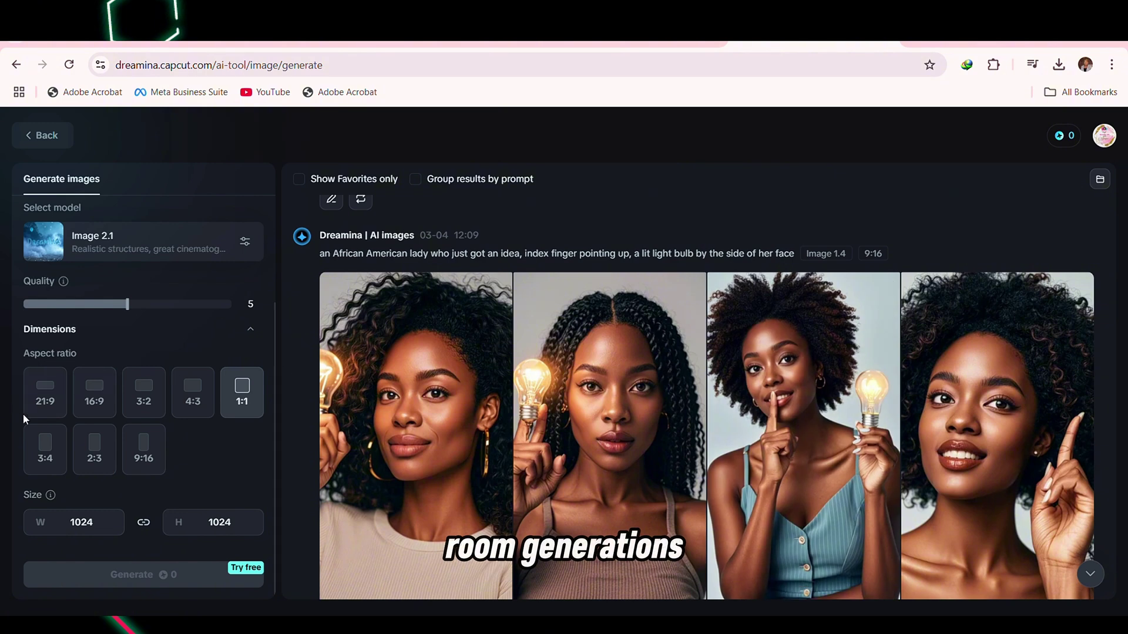
Set the image aspect ratio to 16:9 and select the Image 1.4 model
{"action": "left_click", "coordinate": [94, 393]}
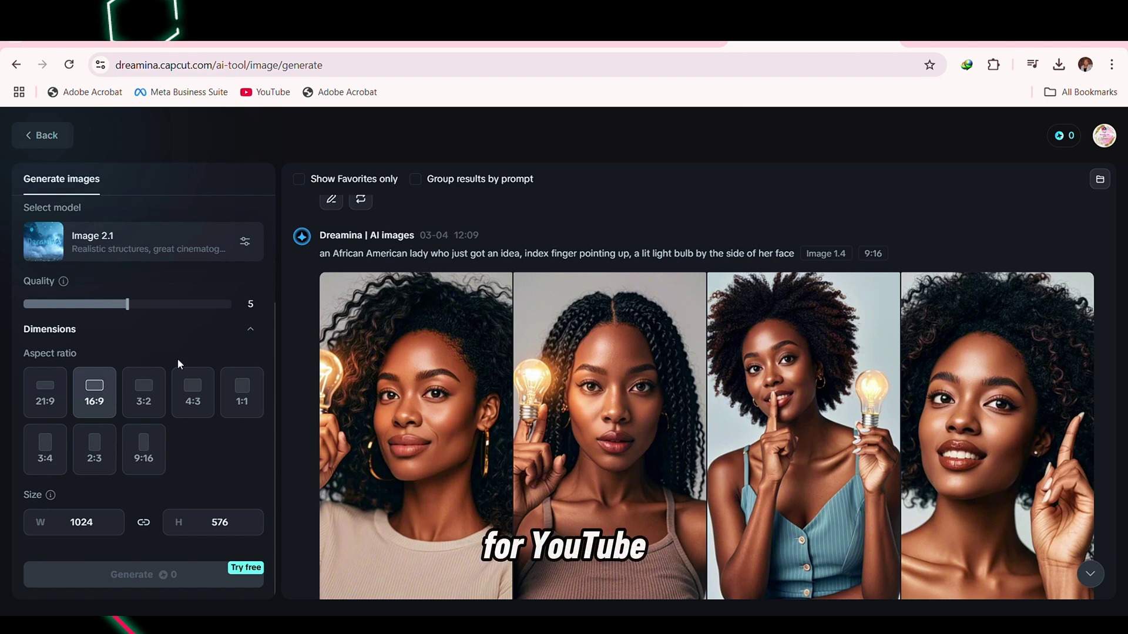
{"action": "scroll", "coordinate": [178, 364], "scroll_direction": "up", "scroll_amount": 2}
{"action": "left_click", "coordinate": [202, 314]}
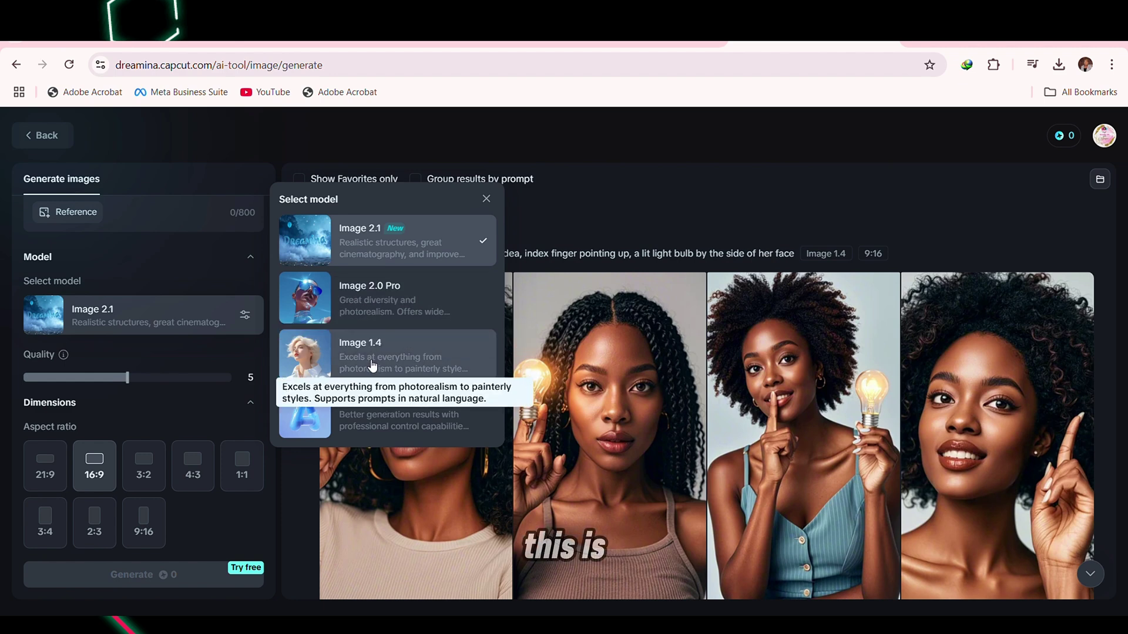
{"action": "left_click", "coordinate": [372, 365]}
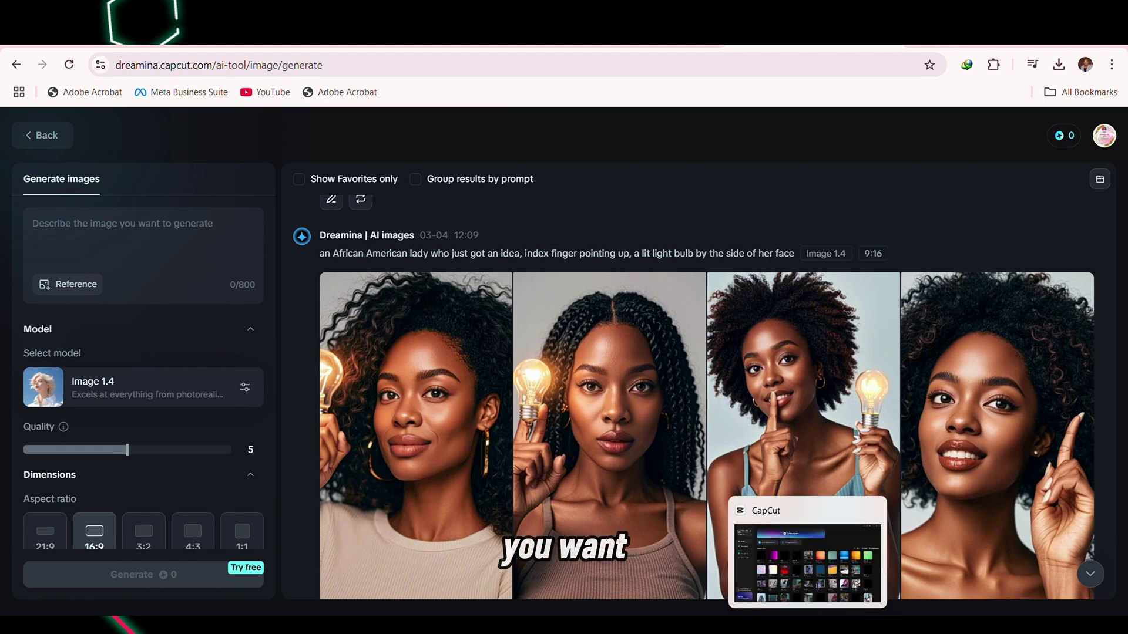
Copy the full character description from the Notepad note and paste it as the image prompt
{"action": "left_click", "coordinate": [778, 546]}
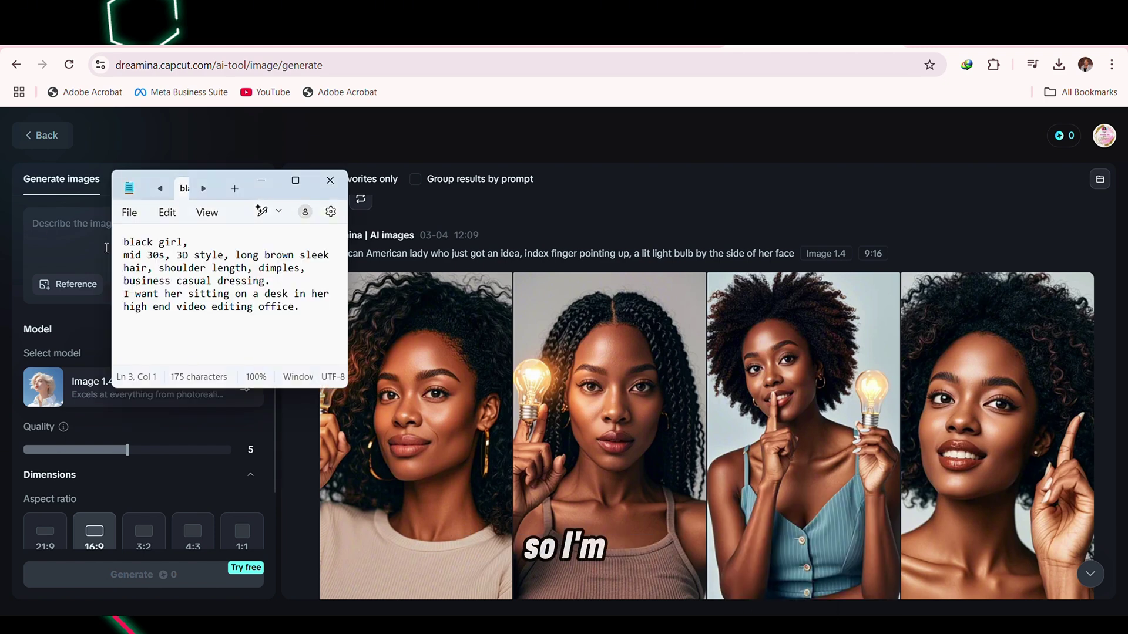
{"action": "left_click_drag", "start_coordinate": [123, 242], "coordinate": [297, 314]}
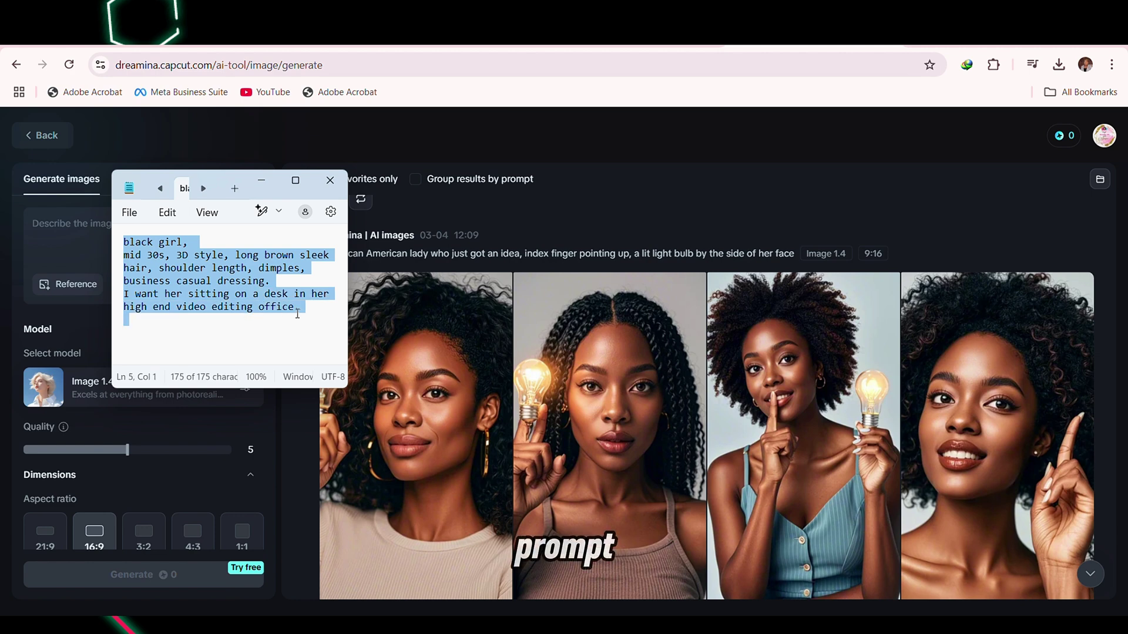
{"action": "right_click", "coordinate": [240, 285]}
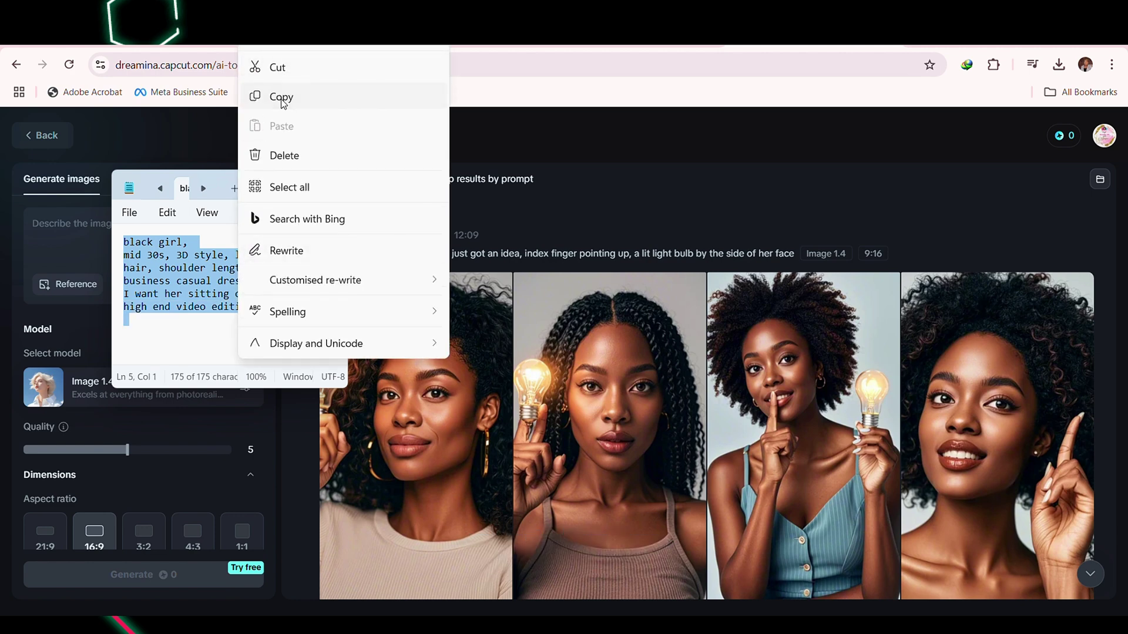
{"action": "left_click", "coordinate": [282, 103]}
{"action": "left_click", "coordinate": [52, 228]}
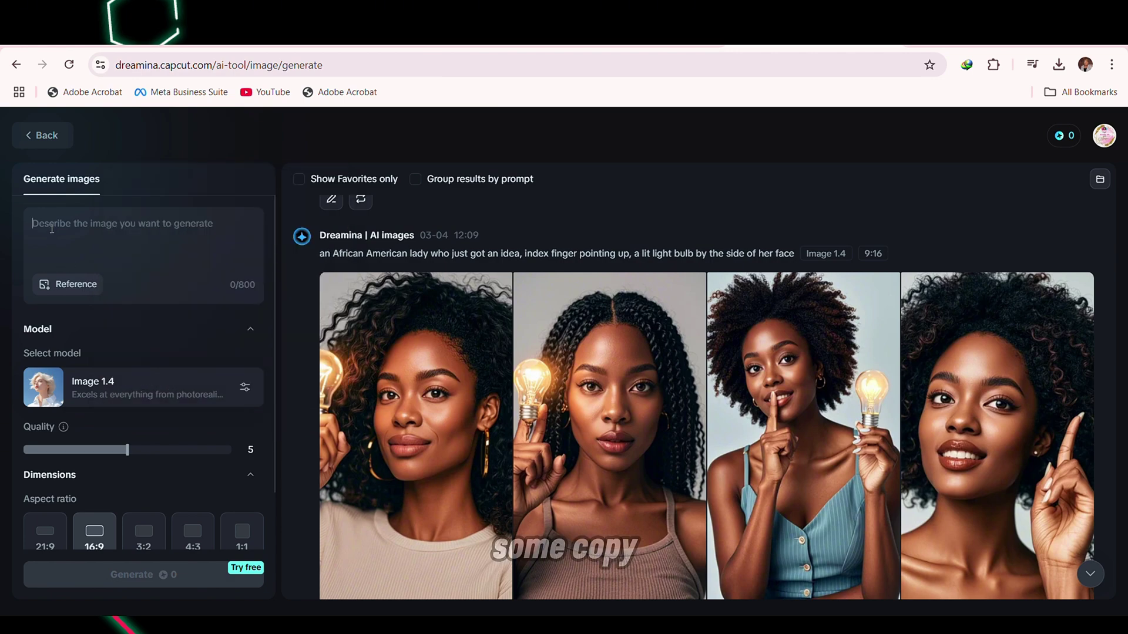
{"action": "right_click", "coordinate": [52, 228]}
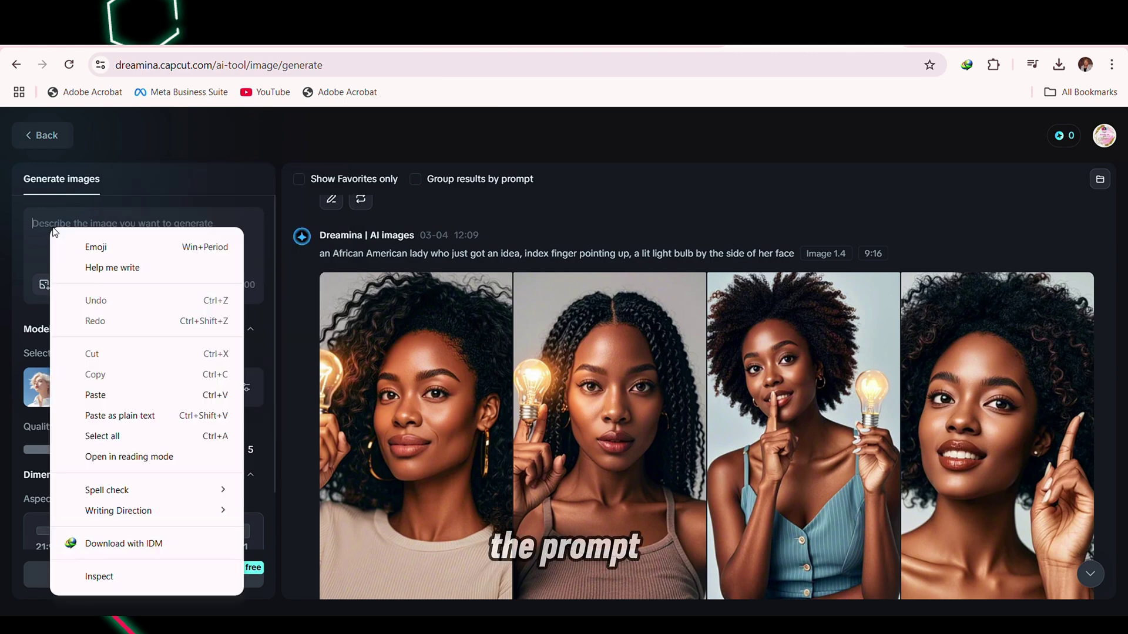
{"action": "left_click", "coordinate": [129, 391]}
Insert the missing space after "dressing." in the image prompt and generate the images
{"action": "scroll", "coordinate": [164, 250], "scroll_direction": "down", "scroll_amount": 1}
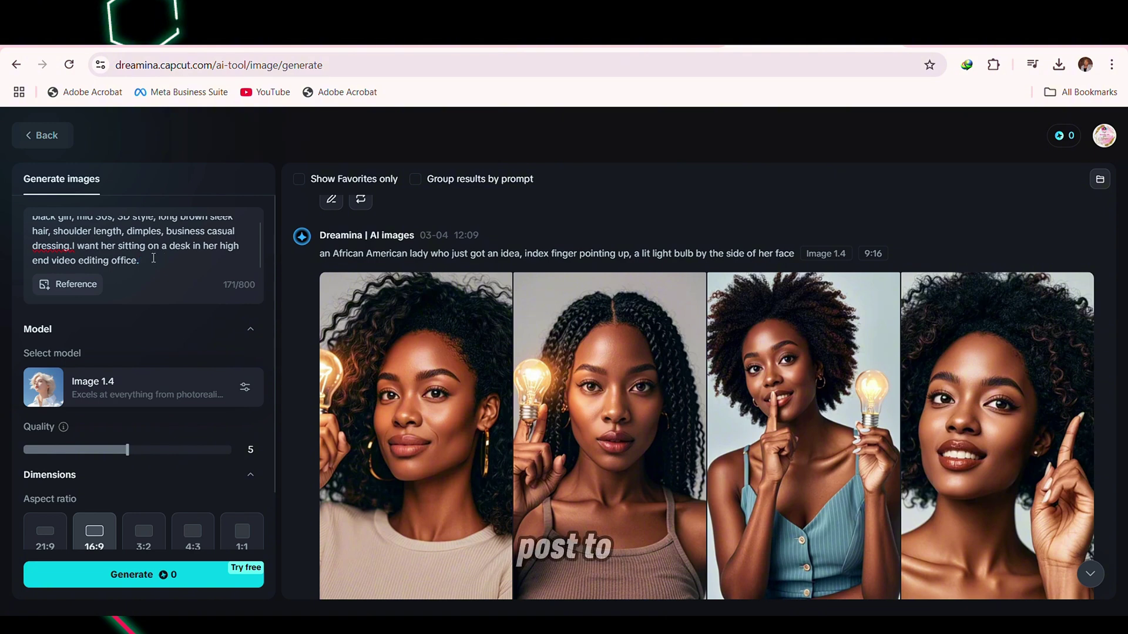
{"action": "left_click", "coordinate": [73, 245]}
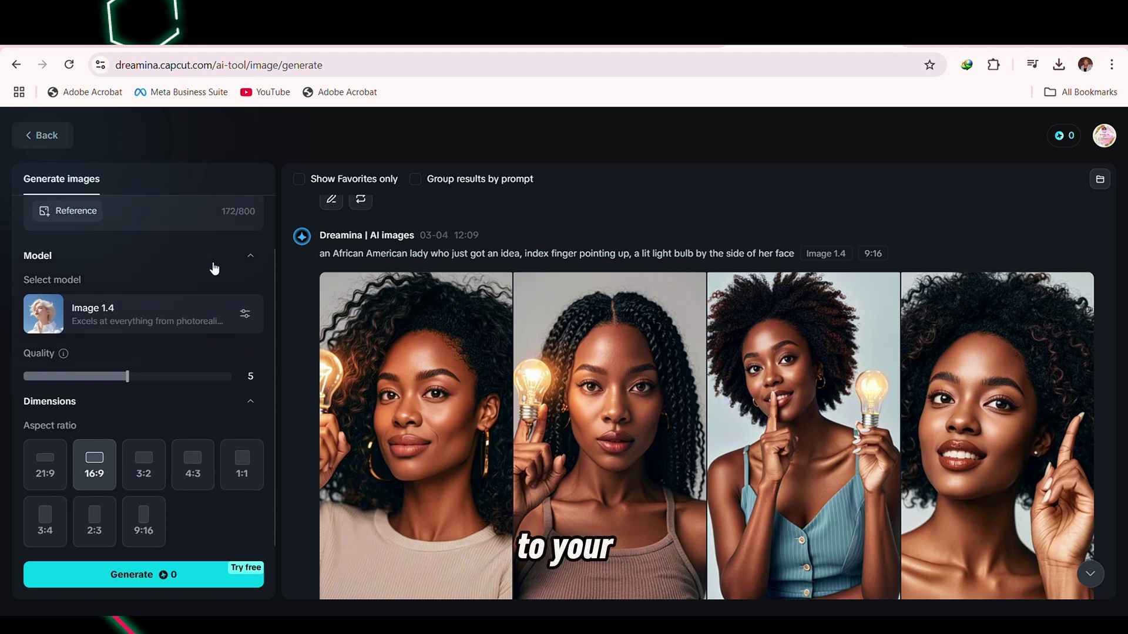
{"action": "scroll", "coordinate": [212, 269], "scroll_direction": "down", "scroll_amount": 1}
{"action": "scroll", "coordinate": [211, 271], "scroll_direction": "up", "scroll_amount": 1}
{"action": "scroll", "coordinate": [207, 282], "scroll_direction": "down", "scroll_amount": 2}
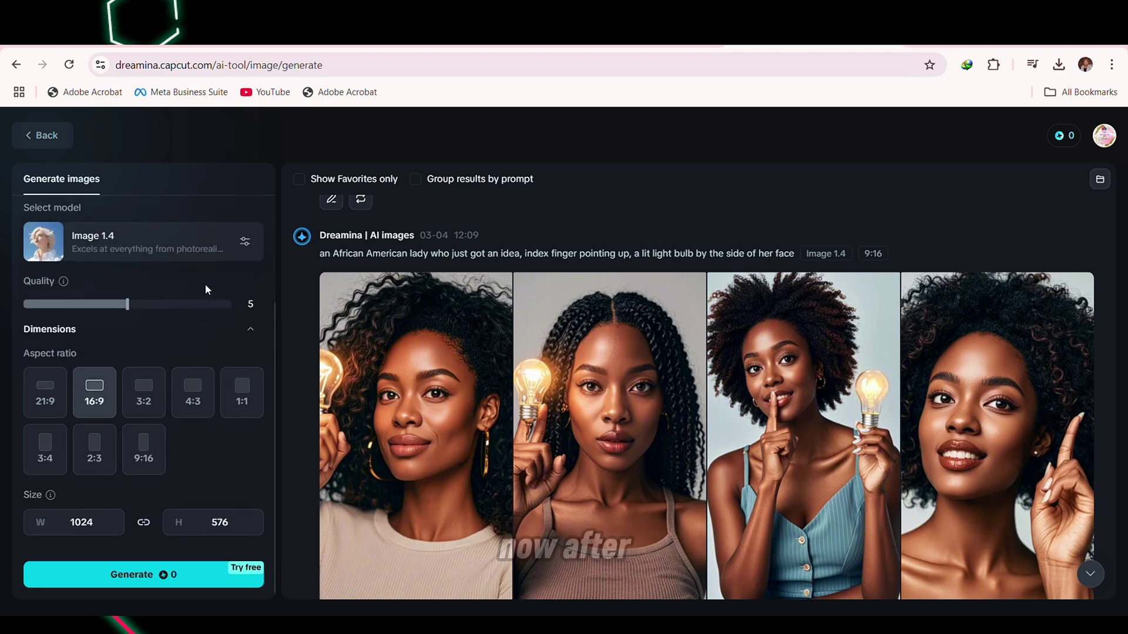
{"action": "scroll", "coordinate": [213, 326], "scroll_direction": "up", "scroll_amount": 3}
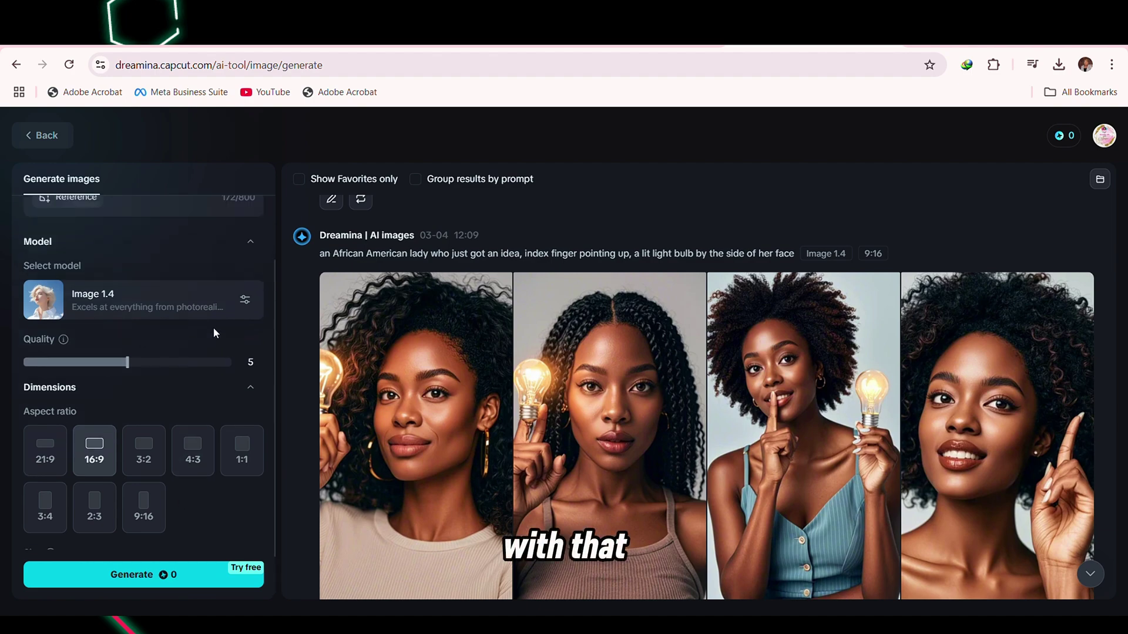
{"action": "left_click", "coordinate": [158, 575]}
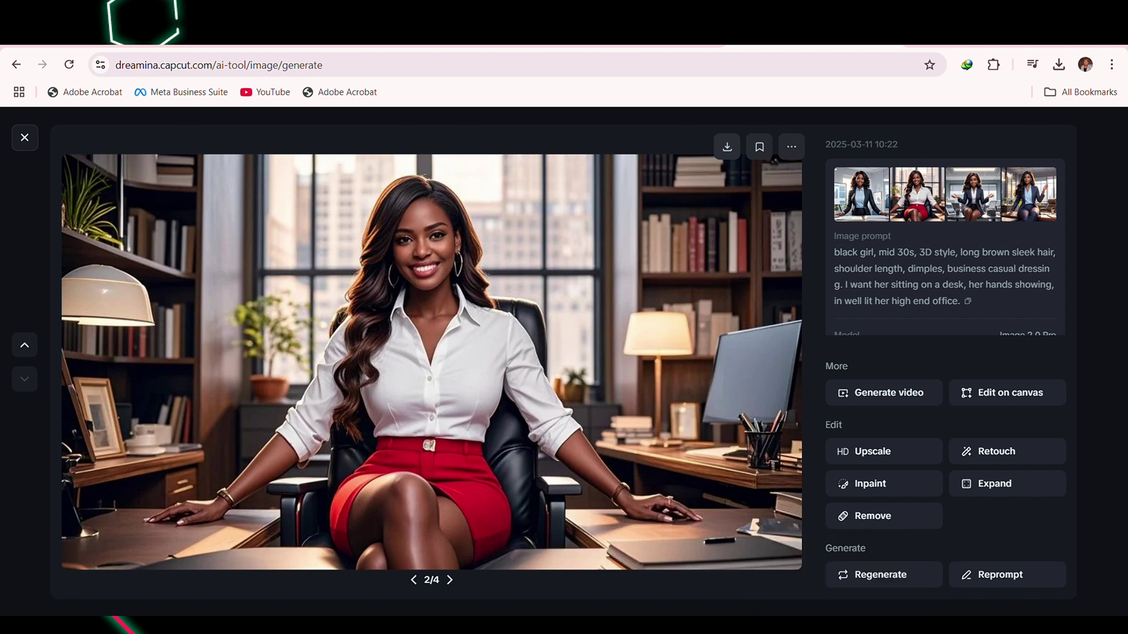
Upscale the fourth generated image, with the woman in a navy suit sitting on the desk, and download the upscaled version
{"action": "left_click", "coordinate": [450, 580]}
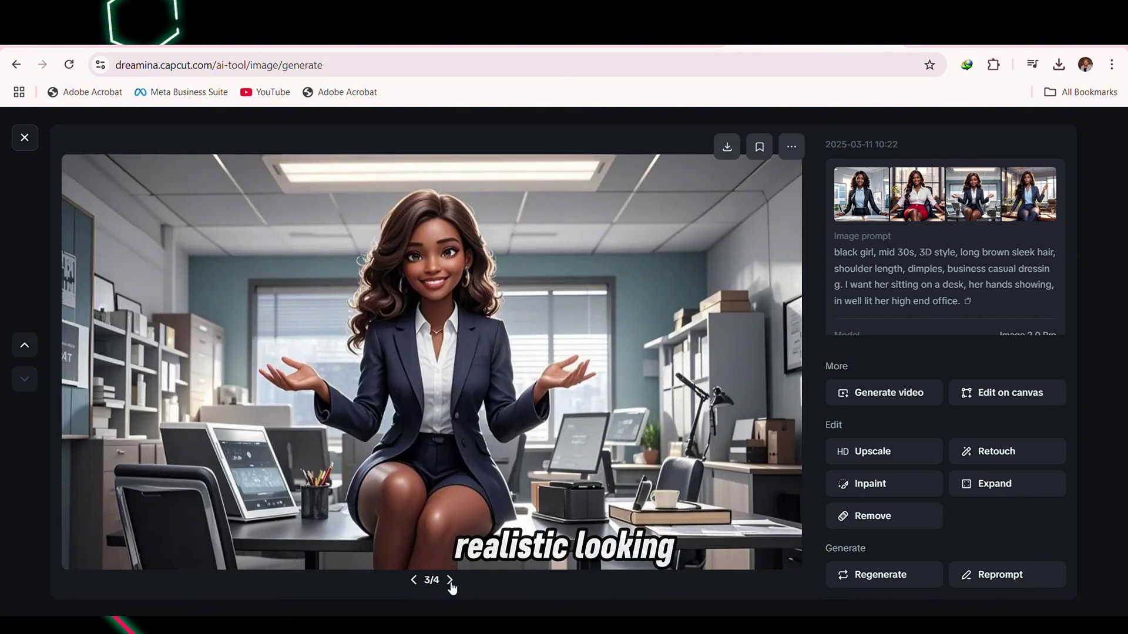
{"action": "left_click", "coordinate": [450, 582]}
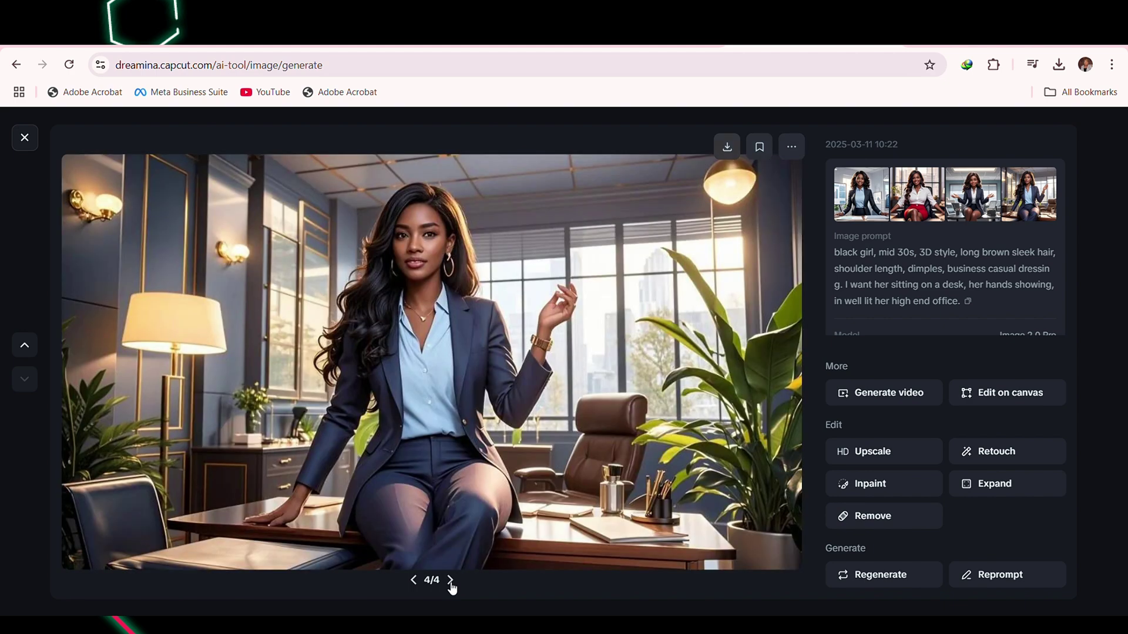
{"action": "left_click", "coordinate": [451, 581]}
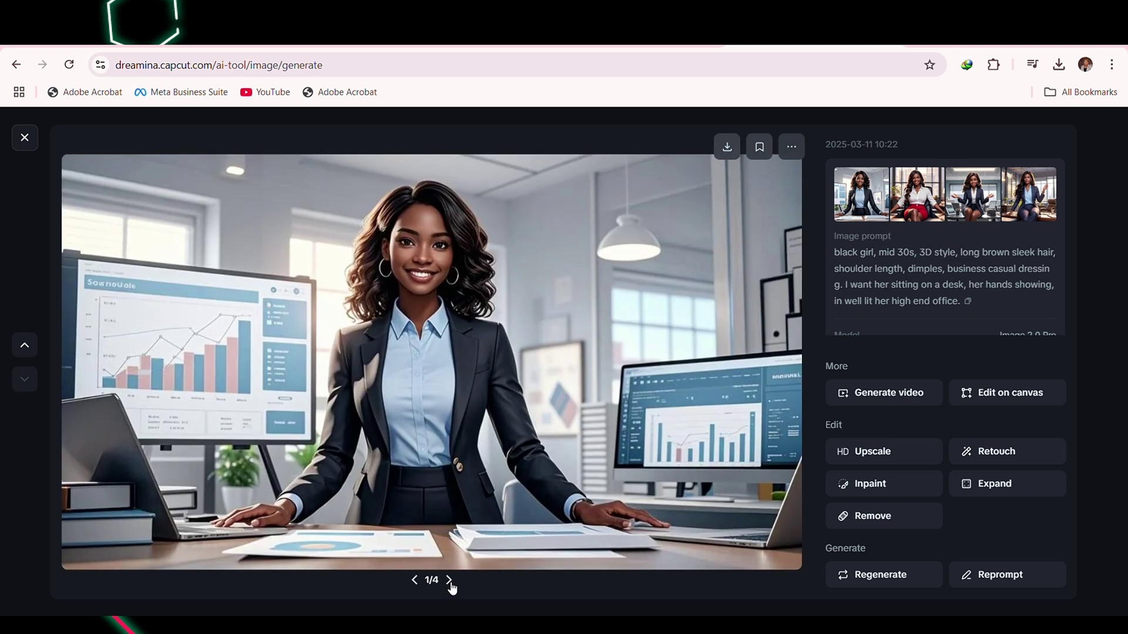
{"action": "left_click", "coordinate": [451, 582]}
{"action": "left_click", "coordinate": [413, 583]}
{"action": "left_click", "coordinate": [414, 583]}
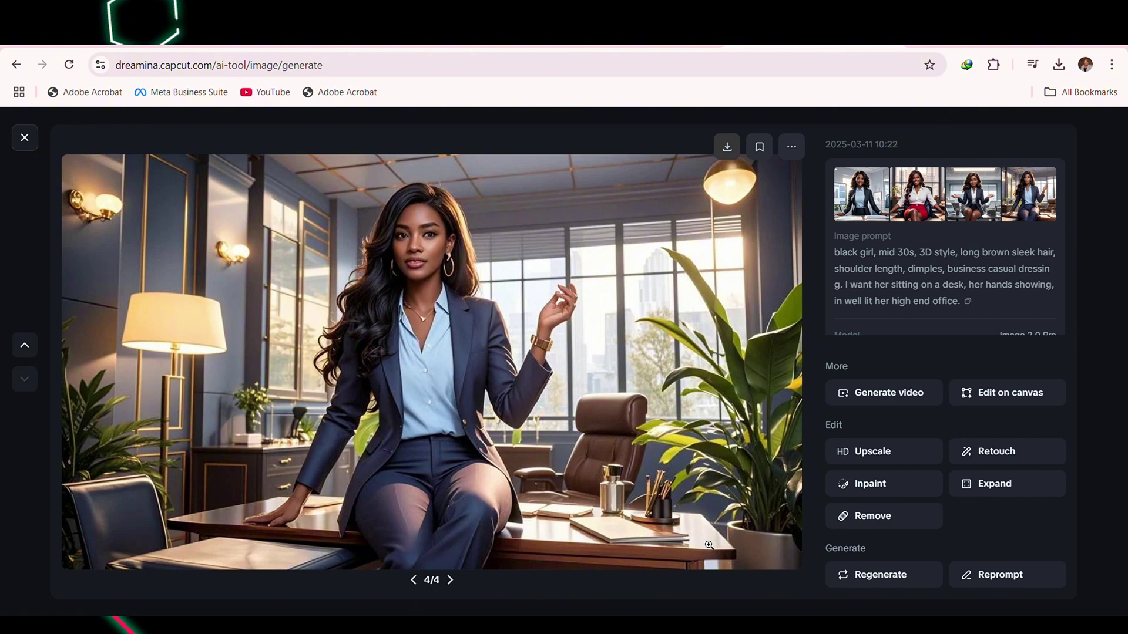
{"action": "left_click", "coordinate": [856, 452]}
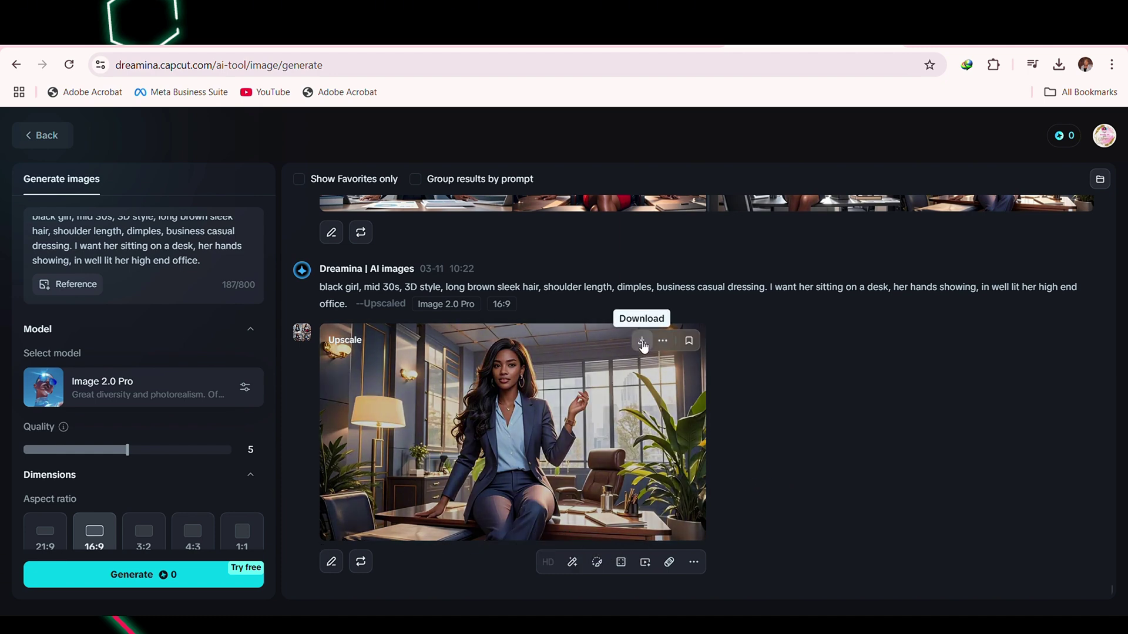
{"action": "left_click", "coordinate": [643, 343]}
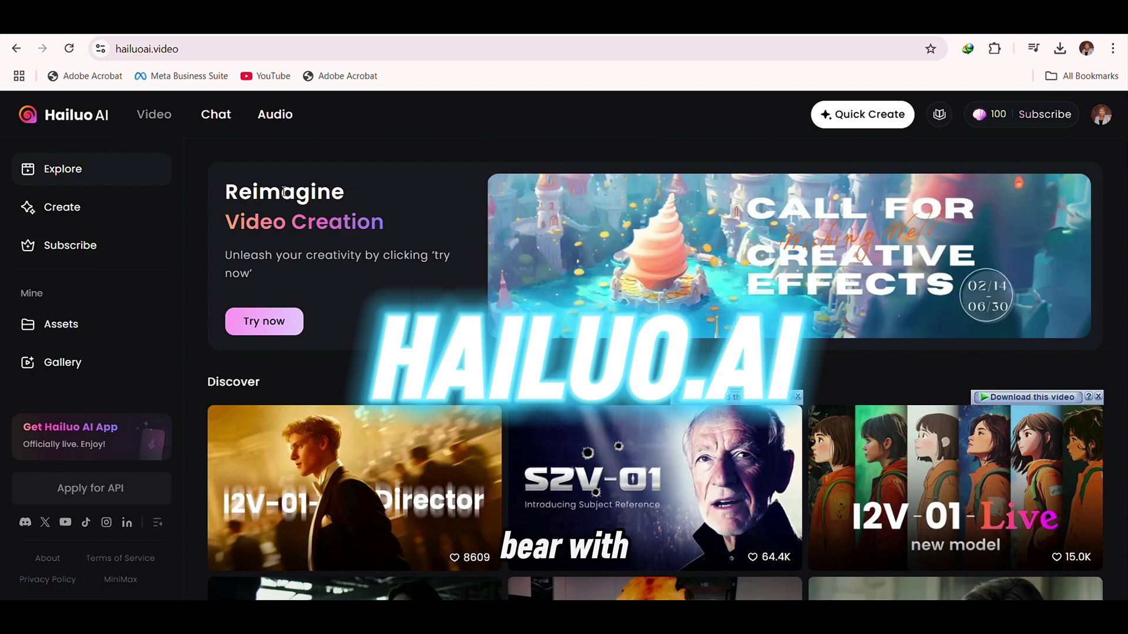
Examine the credits area and the sample videos on the Explore page of Hailuo AI
{"action": "mouse_move", "coordinate": [1092, 119]}
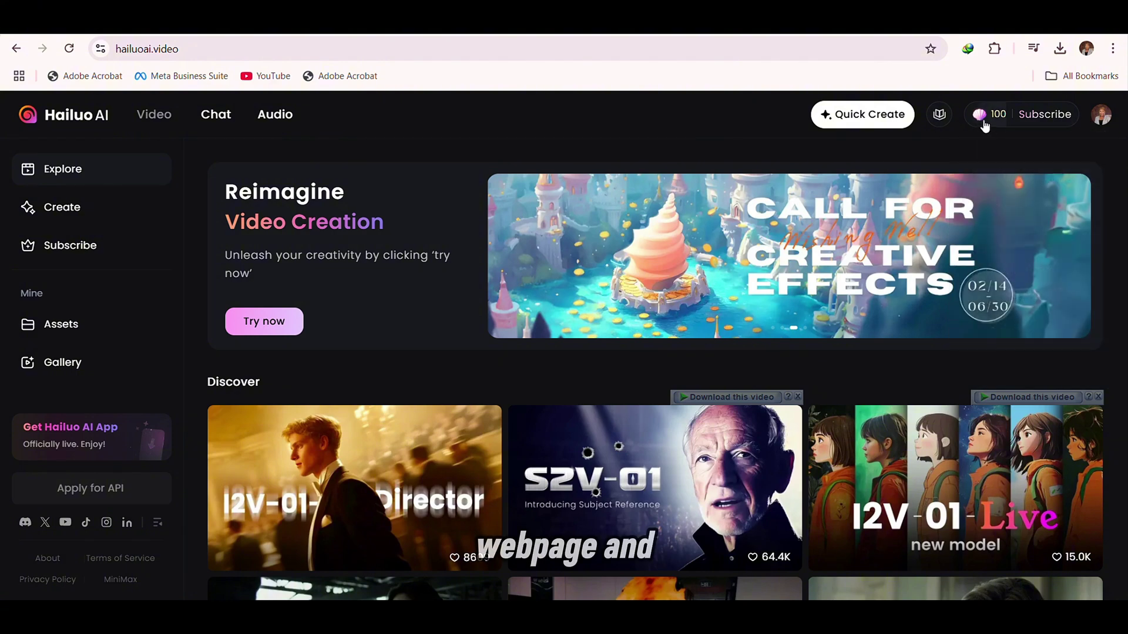
{"action": "mouse_move", "coordinate": [990, 120]}
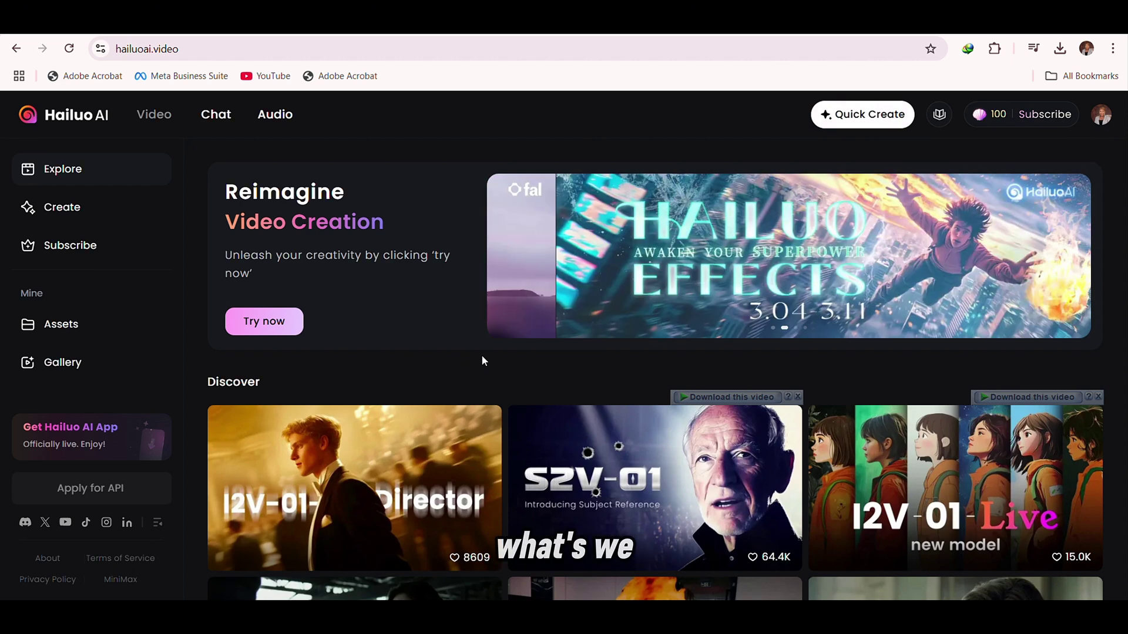
{"action": "scroll", "coordinate": [521, 341], "scroll_direction": "down", "scroll_amount": 5}
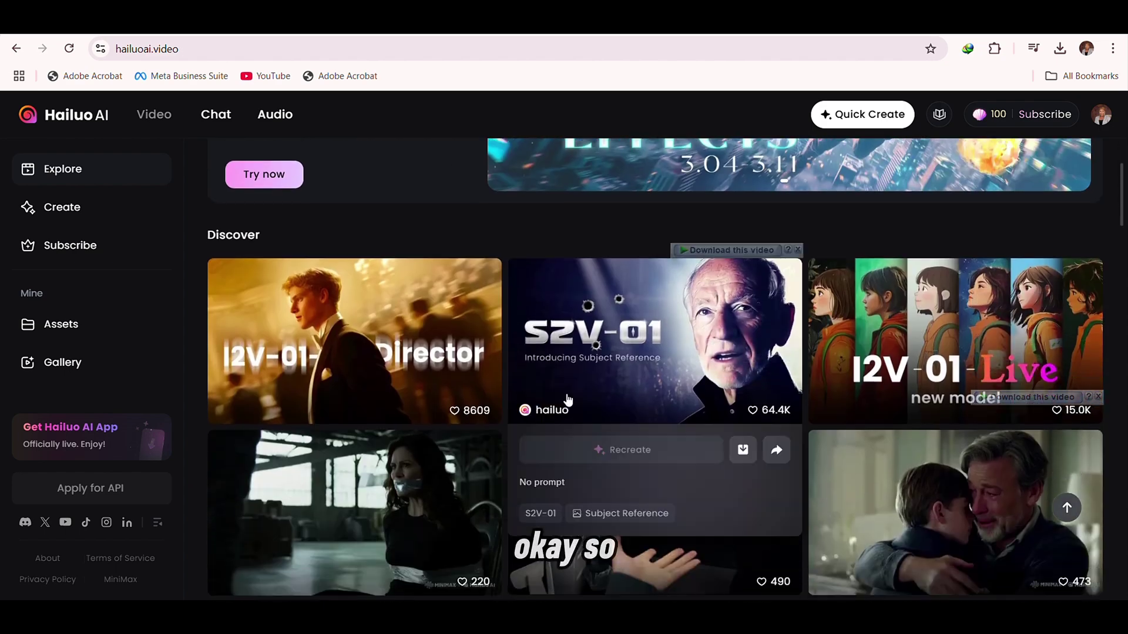
{"action": "scroll", "coordinate": [514, 406], "scroll_direction": "down", "scroll_amount": 10}
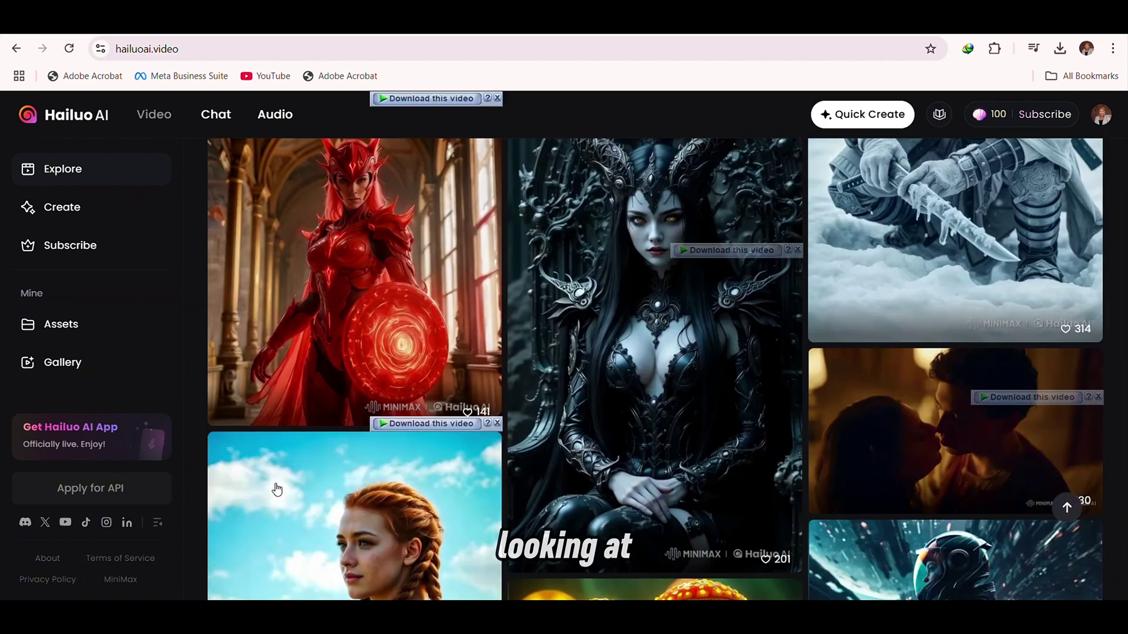
{"action": "mouse_move", "coordinate": [581, 446]}
{"action": "scroll", "coordinate": [581, 447], "scroll_direction": "down", "scroll_amount": 5}
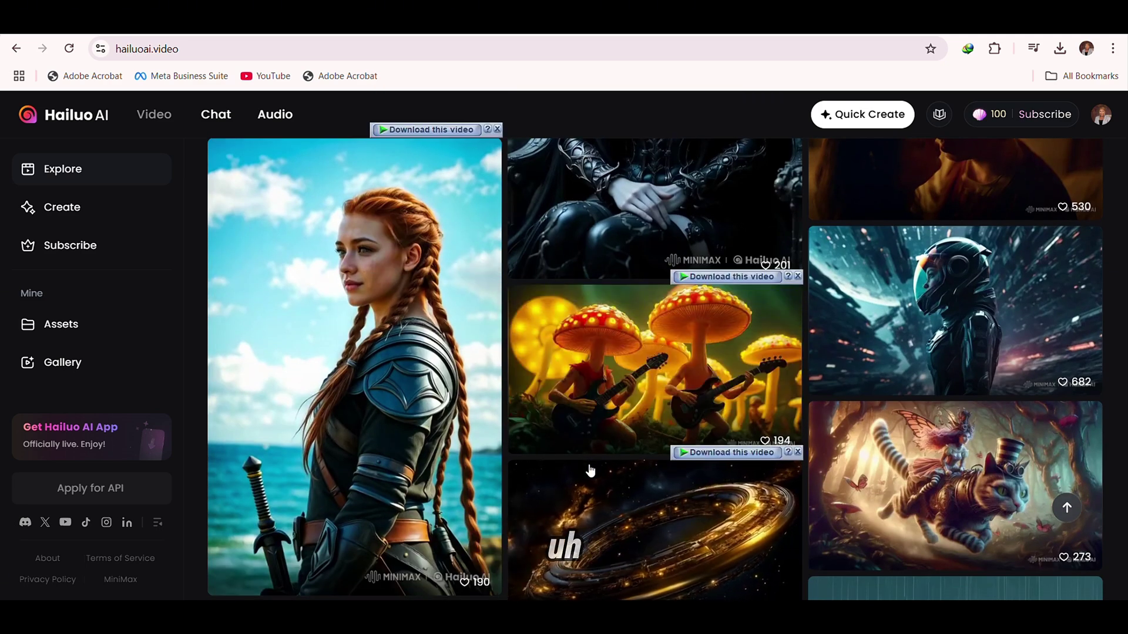
{"action": "left_click", "coordinate": [69, 171]}
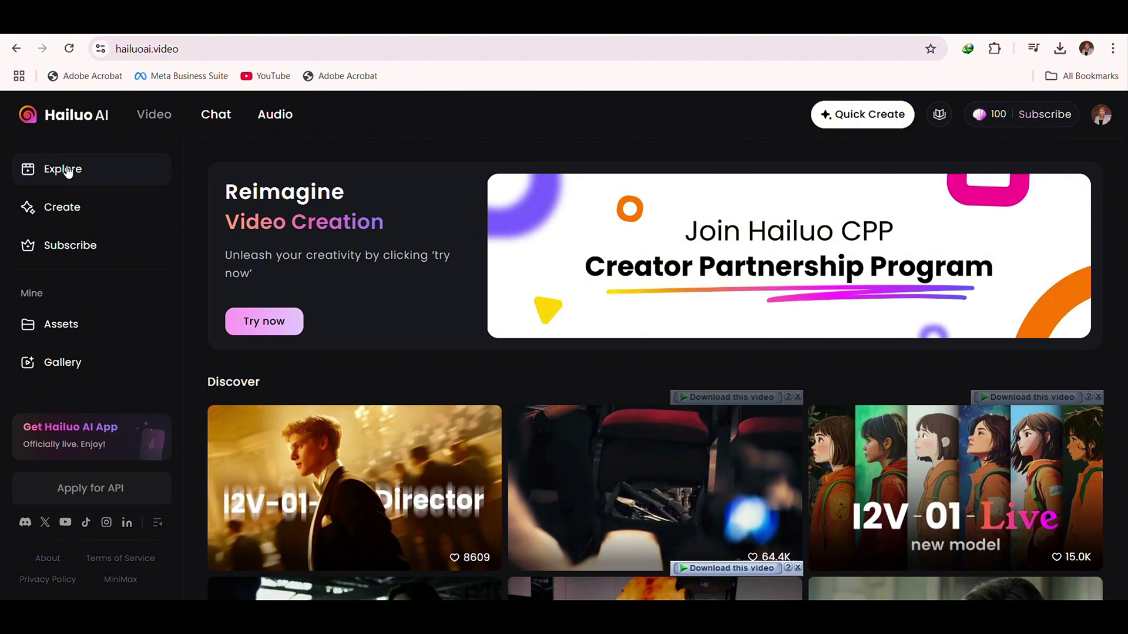
Open the video creation page and upload the image of the woman on the desk for Image to Video
{"action": "left_click", "coordinate": [65, 209]}
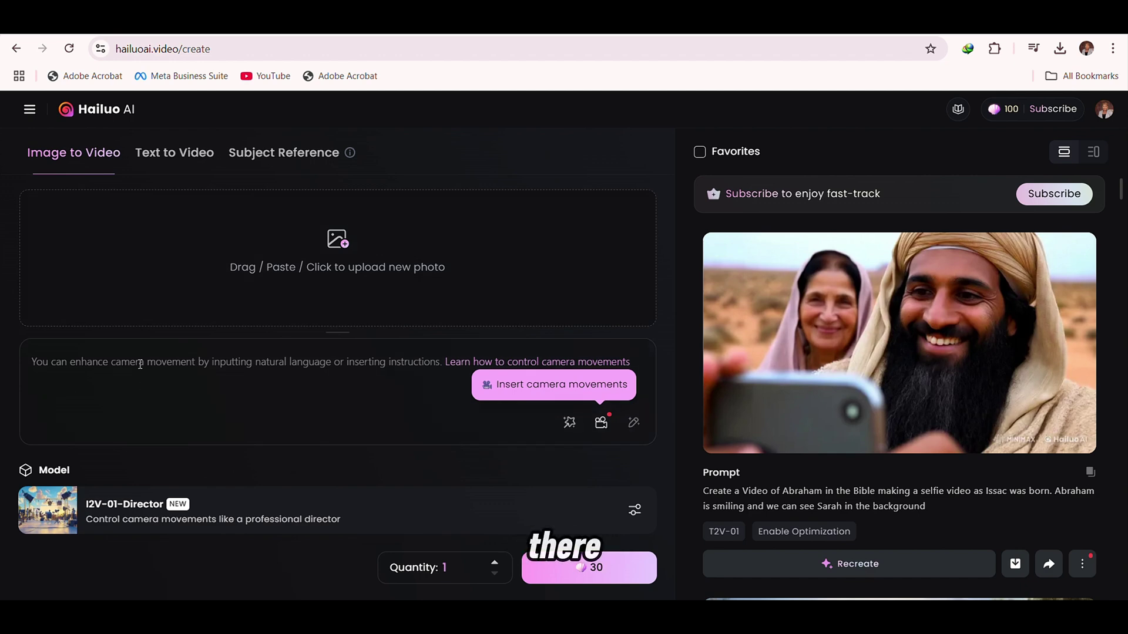
{"action": "left_click", "coordinate": [337, 242]}
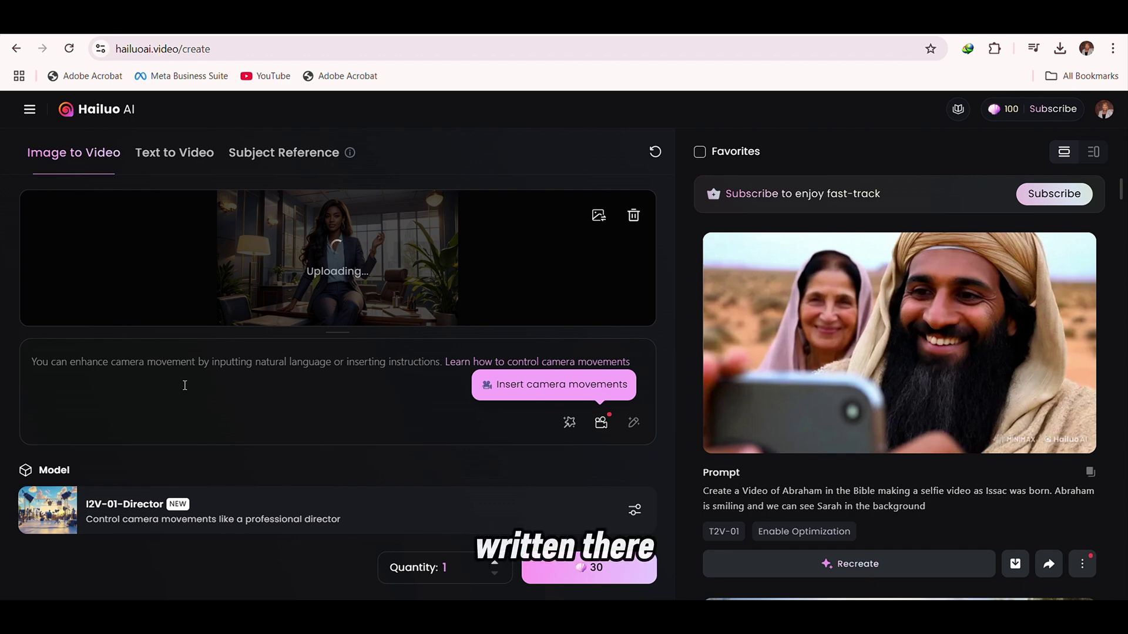
Copy the Open Palm Emphasis gesture description from the AI AVATAR PROMPTS note in Notepad and paste it as the video prompt
{"action": "key", "text": "alt+Tab"}
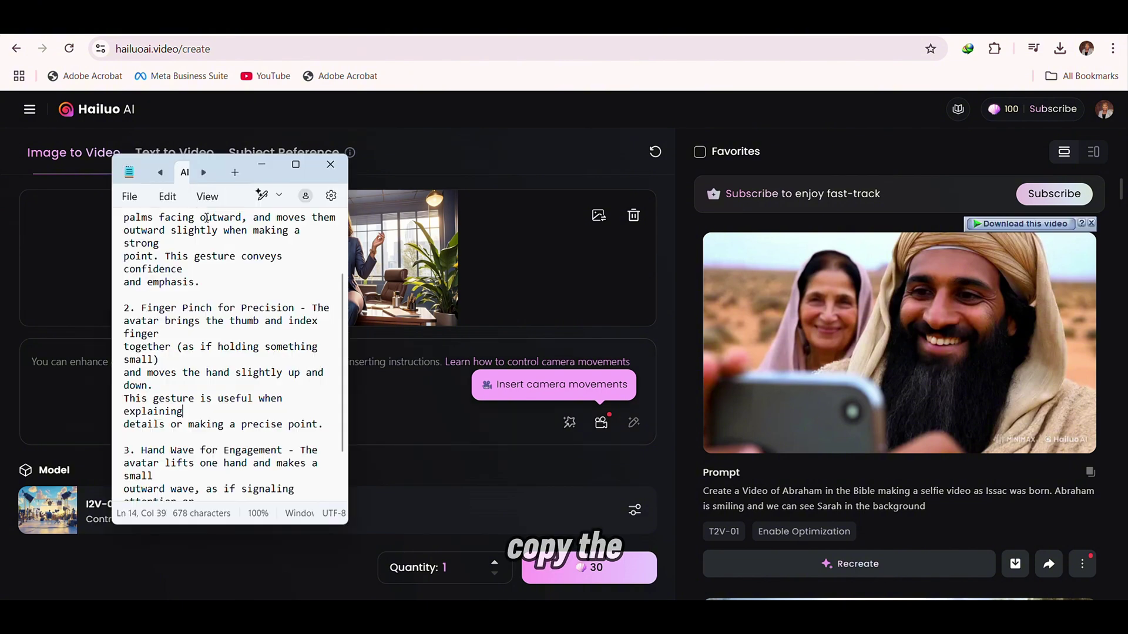
{"action": "scroll", "coordinate": [261, 403], "scroll_direction": "up", "scroll_amount": 3}
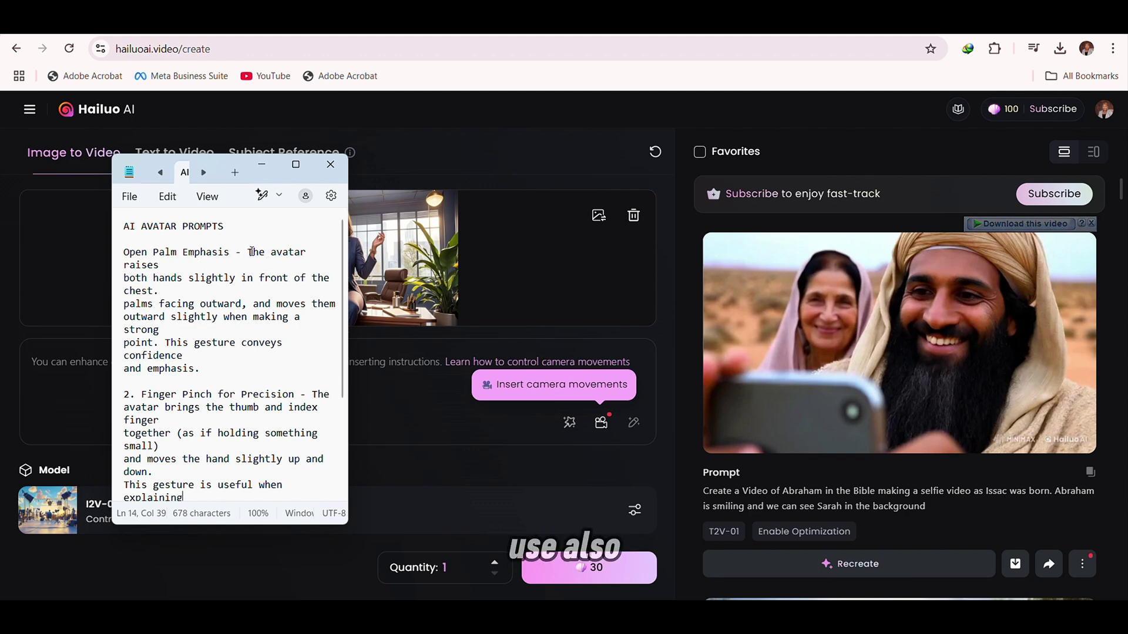
{"action": "left_click_drag", "start_coordinate": [251, 252], "coordinate": [288, 366]}
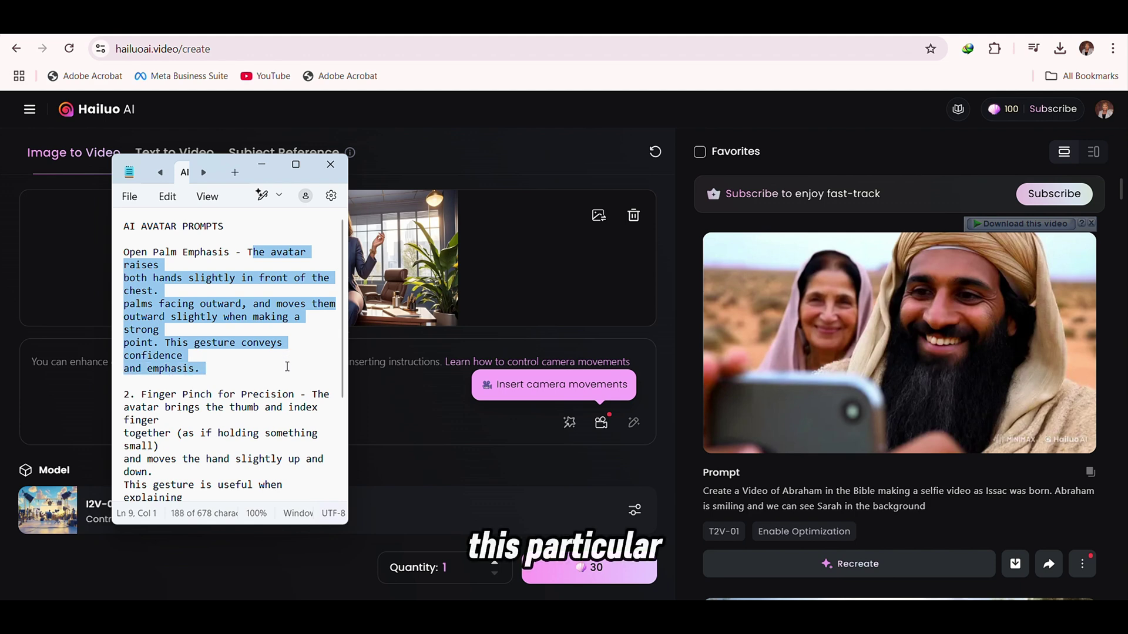
{"action": "right_click", "coordinate": [248, 324]}
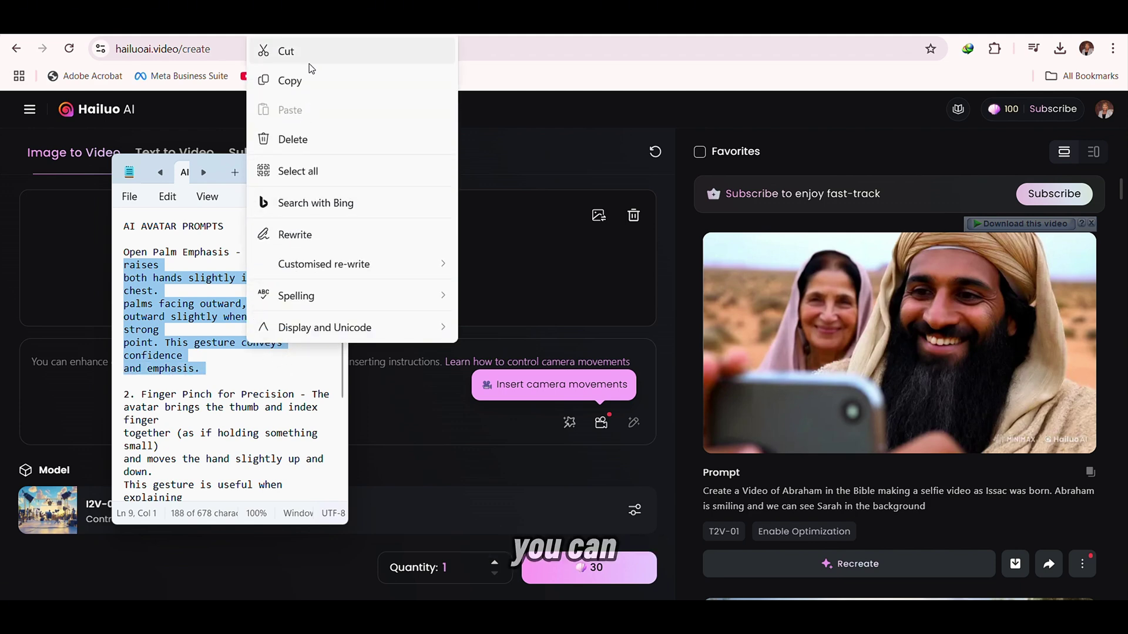
{"action": "left_click", "coordinate": [288, 78]}
{"action": "left_click", "coordinate": [376, 390]}
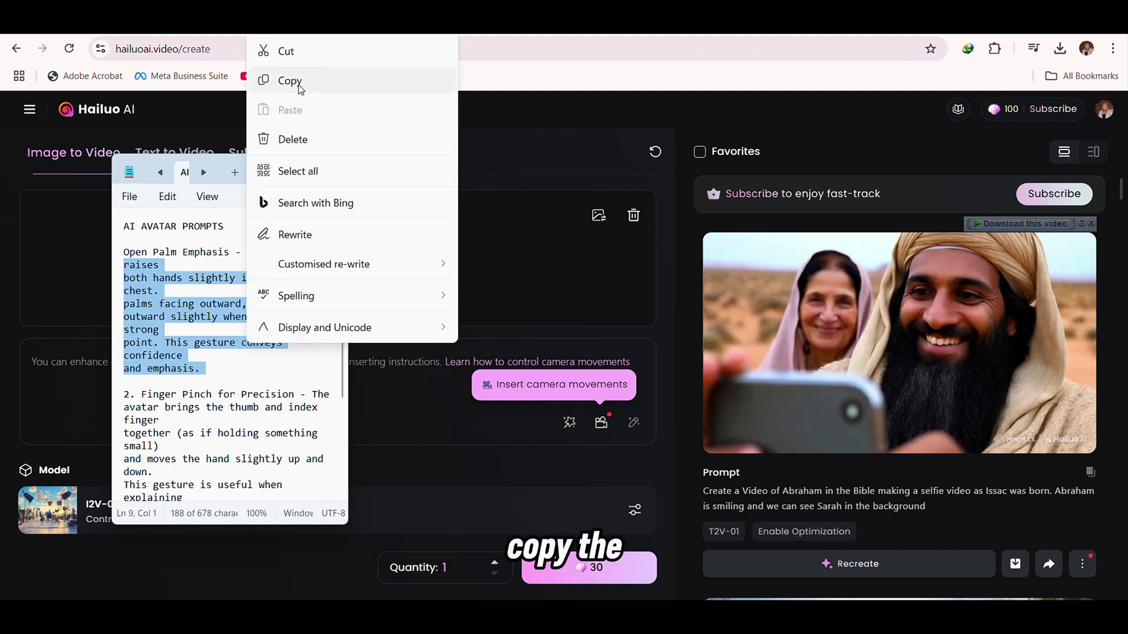
{"action": "left_click", "coordinate": [288, 81]}
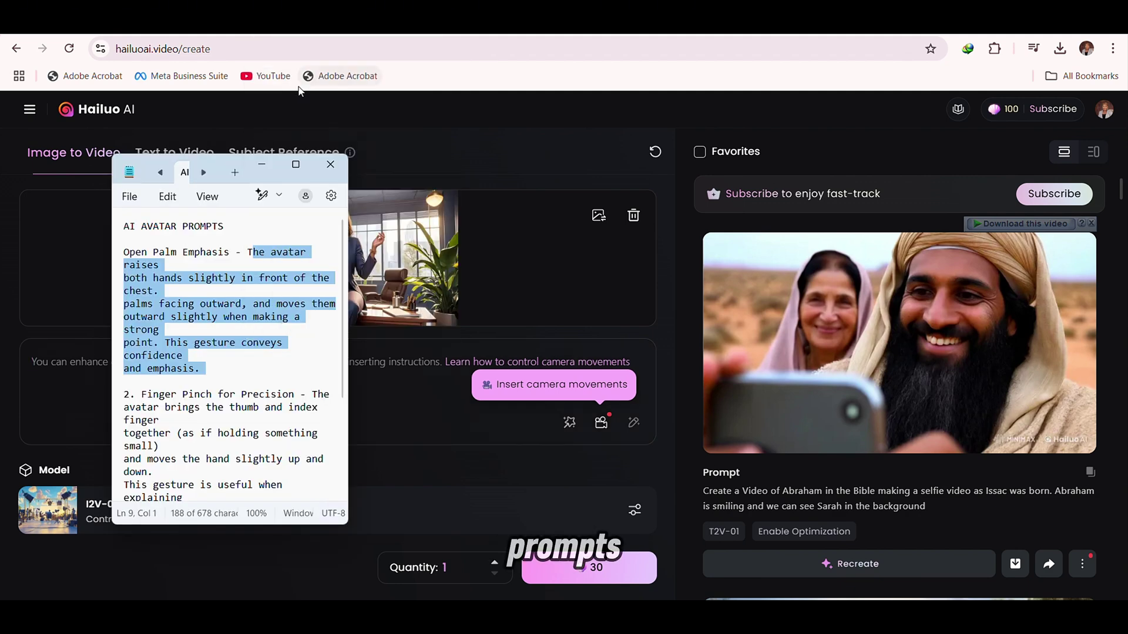
{"action": "left_click", "coordinate": [388, 390]}
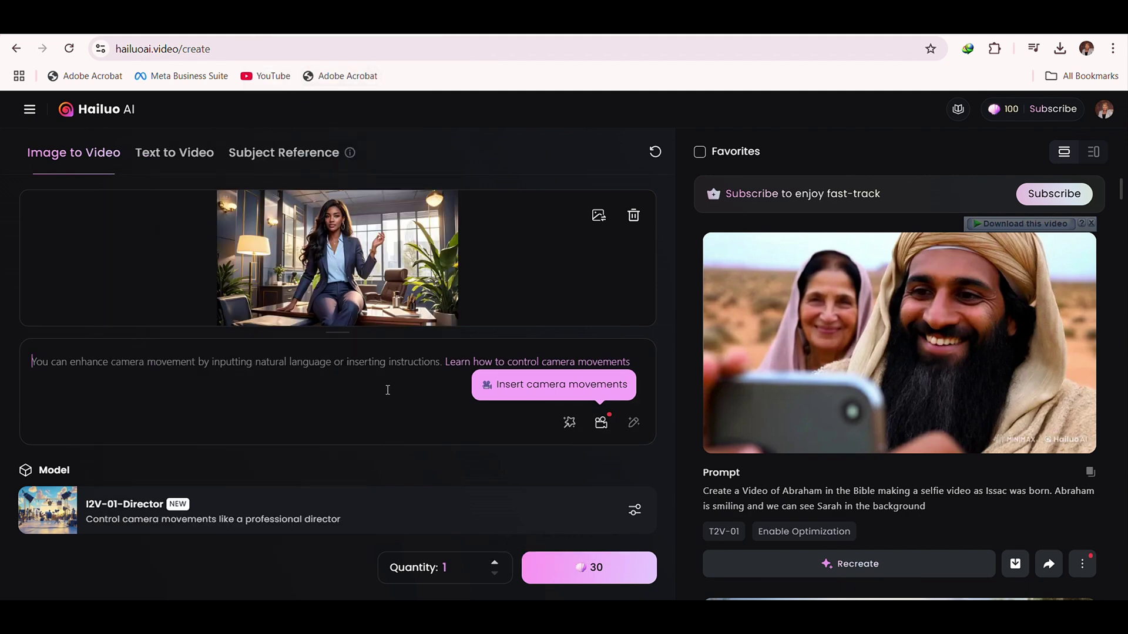
{"action": "right_click", "coordinate": [39, 368]}
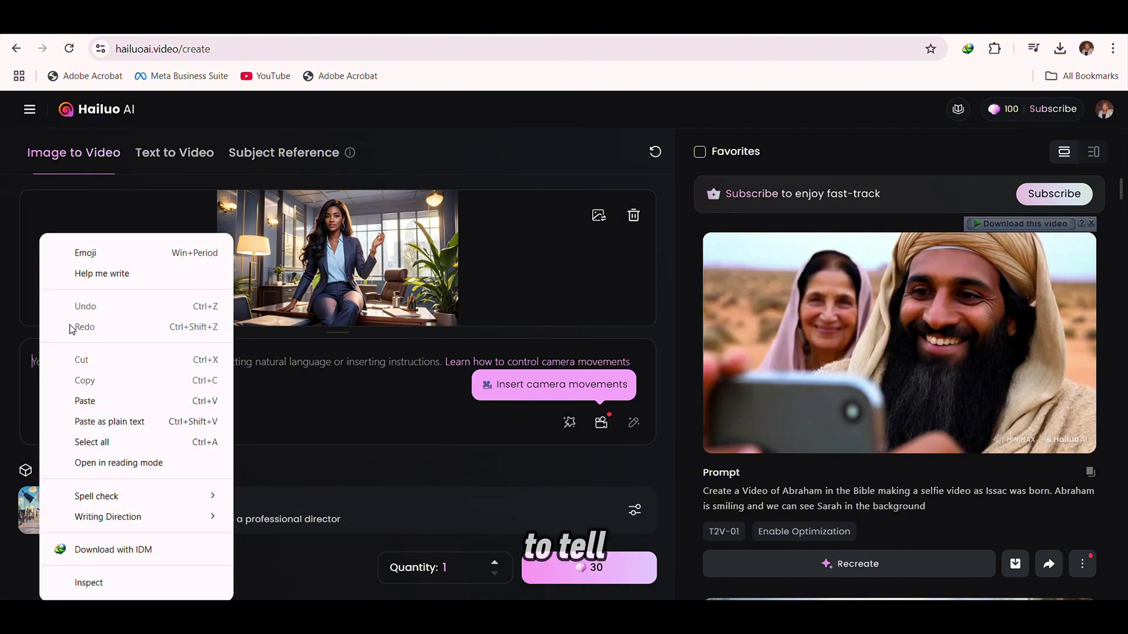
{"action": "left_click", "coordinate": [88, 400]}
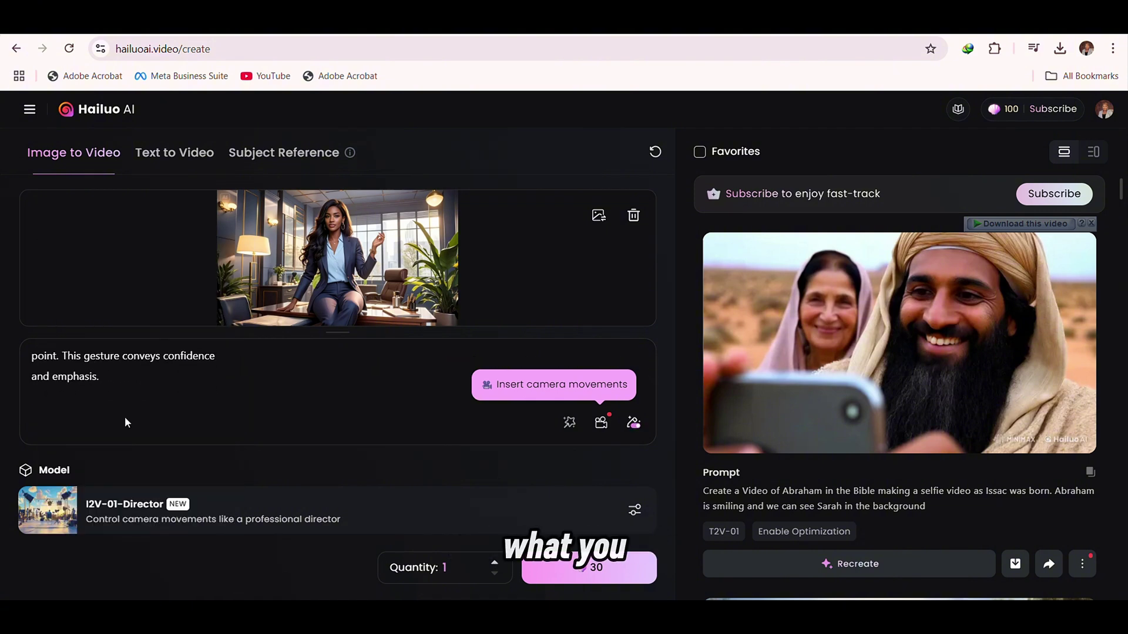
Remove the line breaks from the video prompt and change its first word to "she"
{"action": "scroll", "coordinate": [88, 387], "scroll_direction": "up", "scroll_amount": 5}
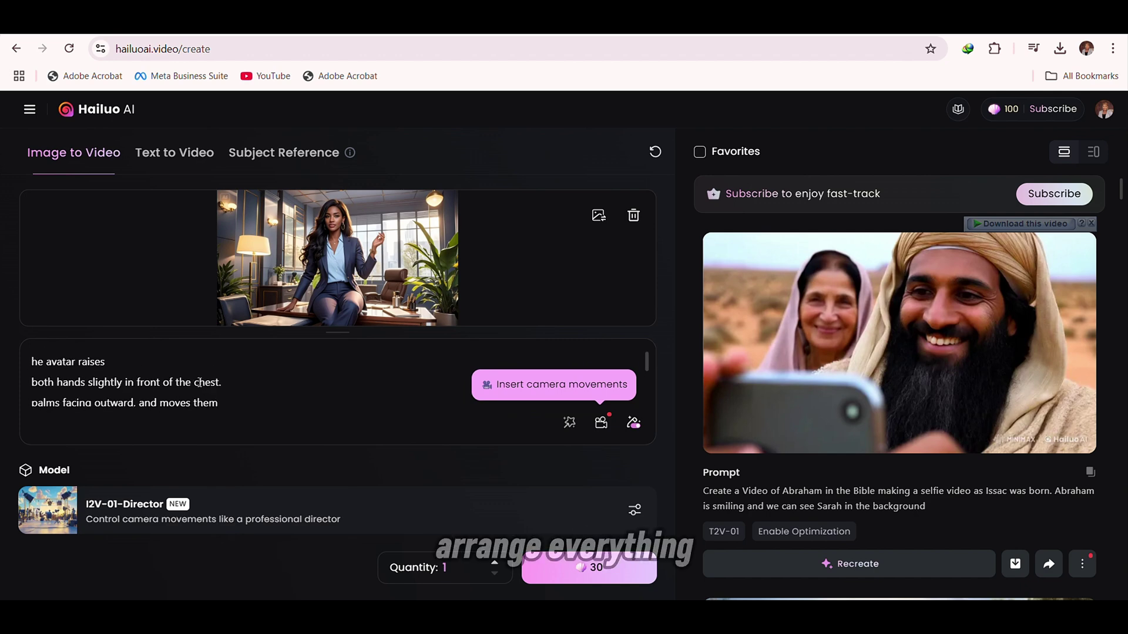
{"action": "left_click", "coordinate": [43, 364]}
{"action": "type", "text": "s"}
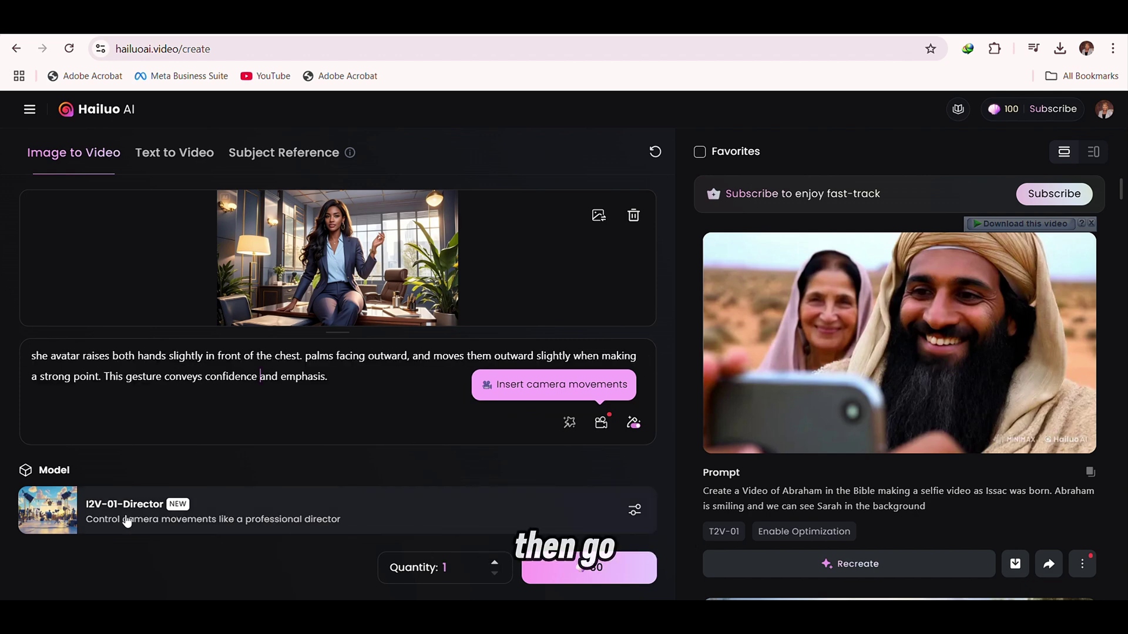
Open the choice of image-to-video models
{"action": "left_click", "coordinate": [635, 511]}
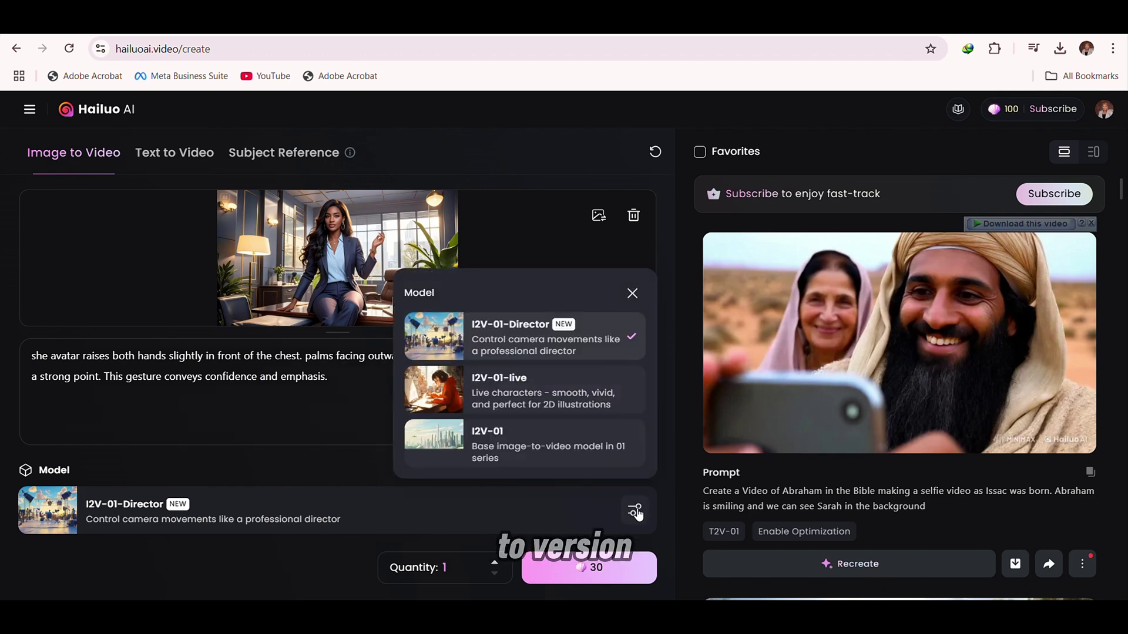